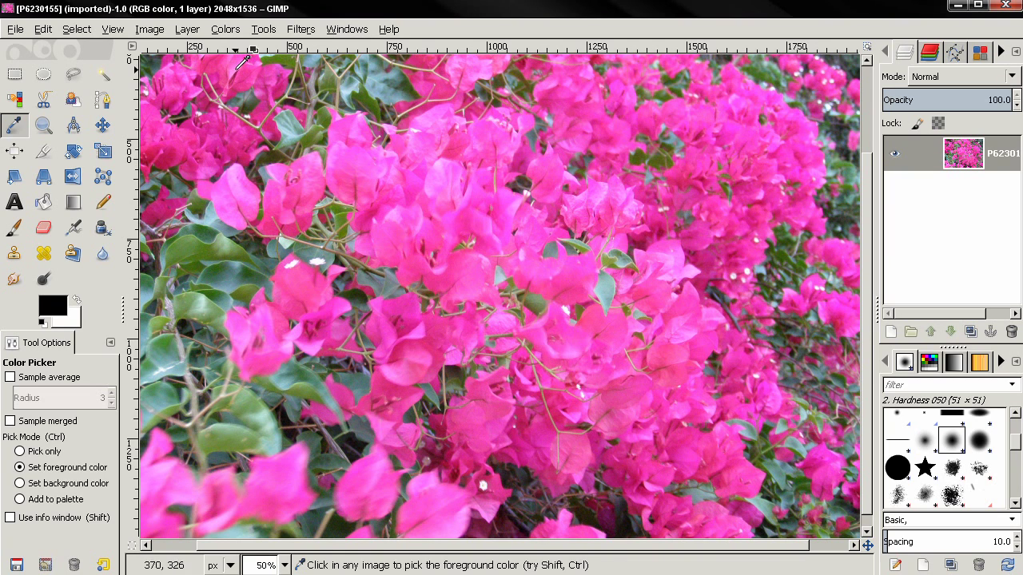
- Open the Colors > Color Balance dialog over the bougainvillea photo P6230155.JPG
left_click(226, 32)
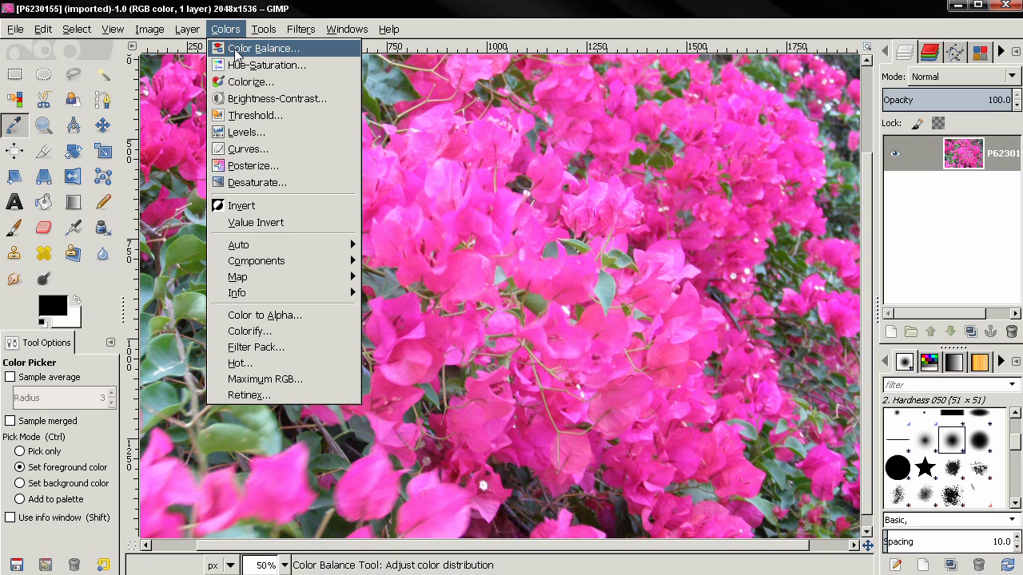
left_click(234, 49)
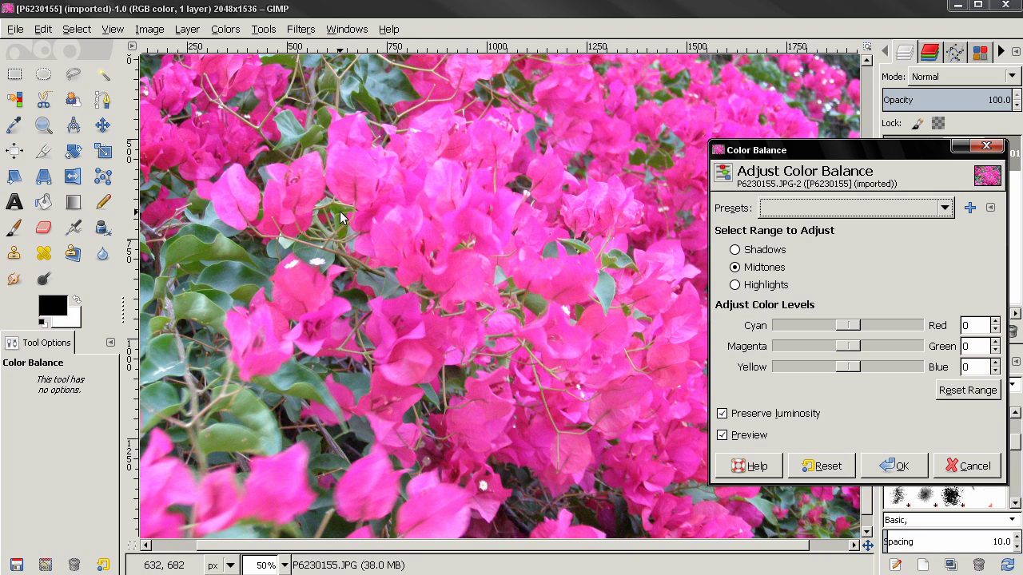
- Sample the petal pink ff87fb as the foreground colour with the Color Picker
left_click(20, 134)
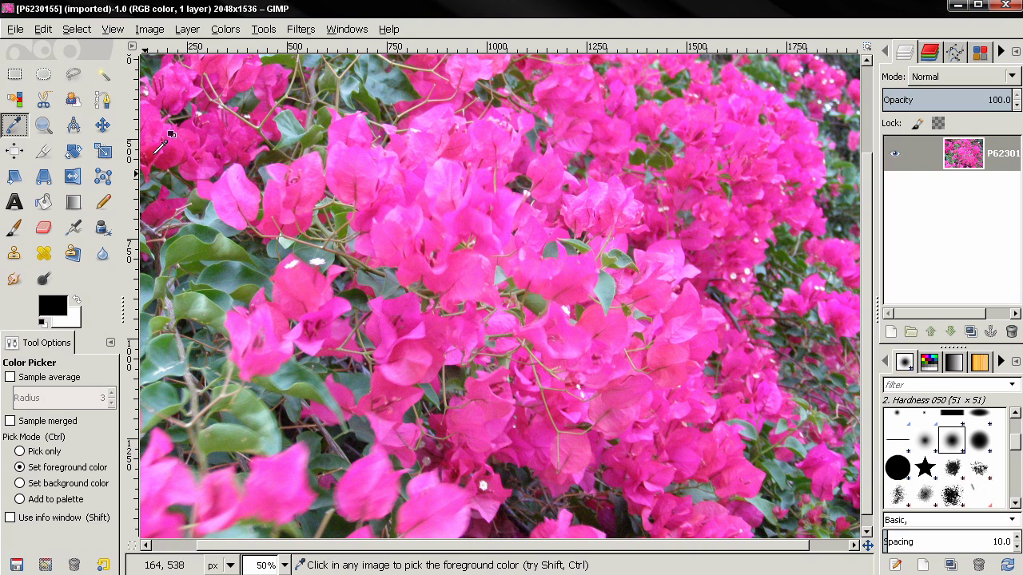
left_click(258, 194, "shift")
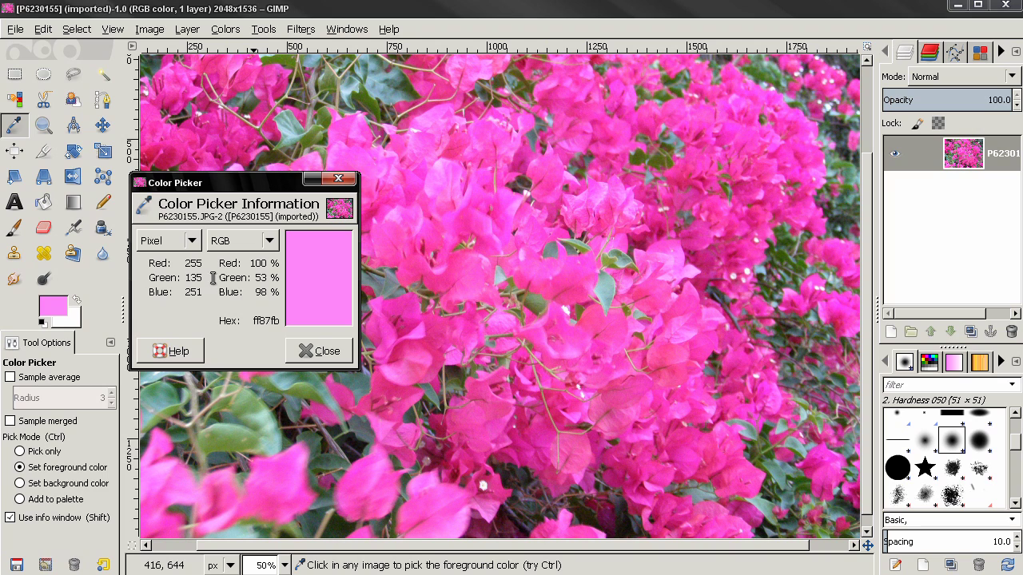
left_click(324, 352)
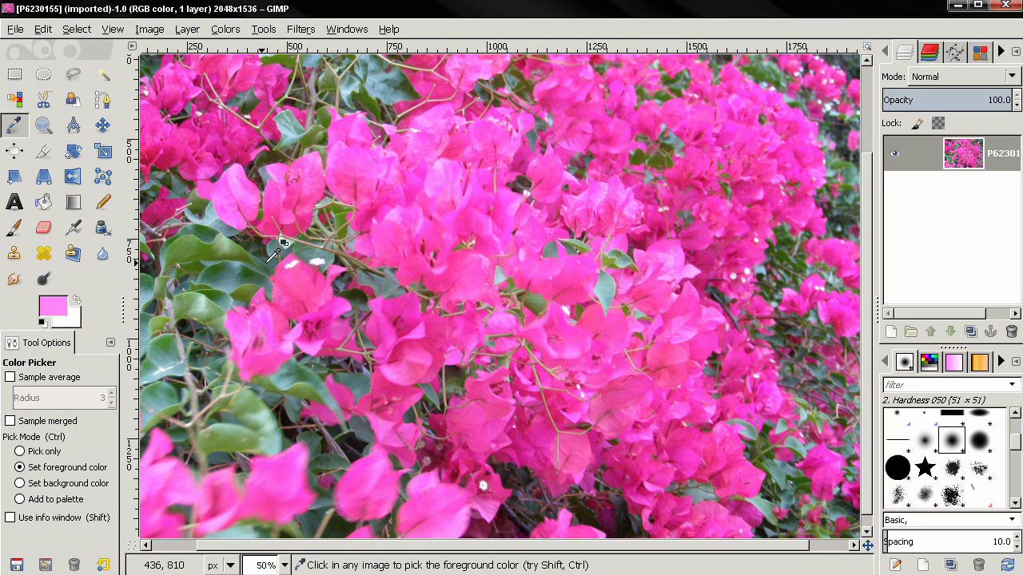
- Reopen Color Balance and shift the midtones to Red -13, Blue -14
left_click(225, 29)
left_click(259, 45)
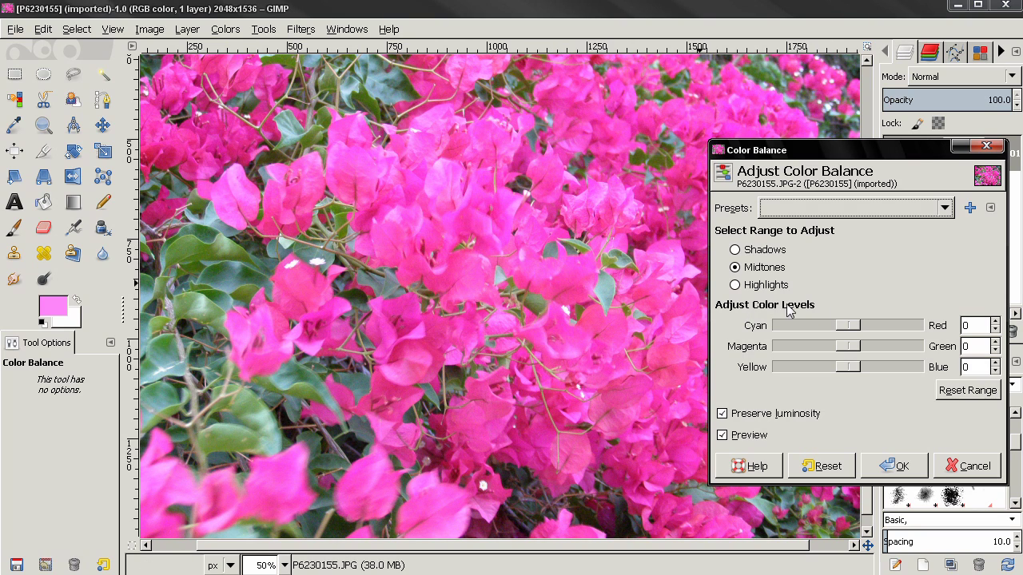
left_click_drag(846, 328, 838, 328)
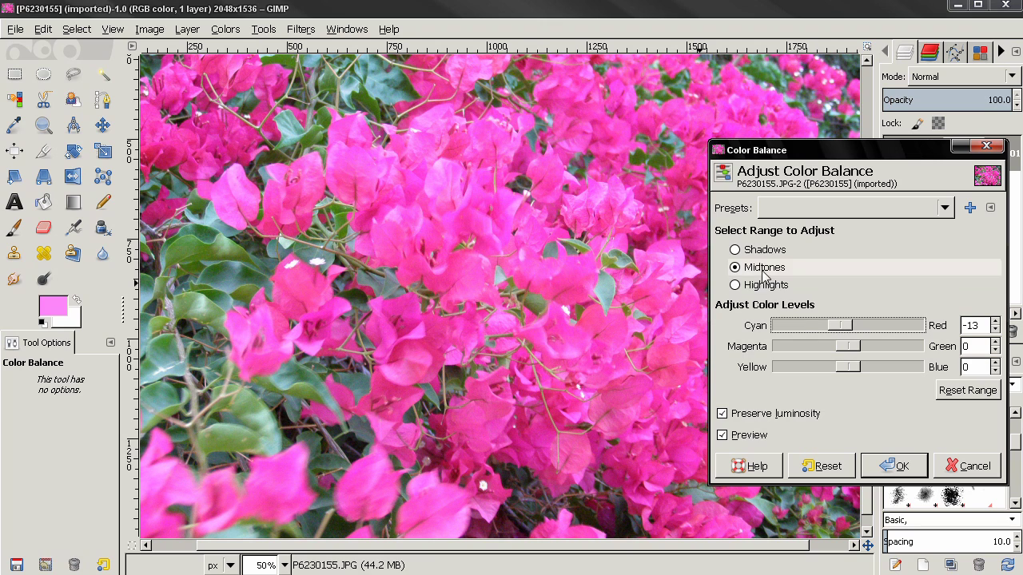
left_click_drag(839, 367, 832, 367)
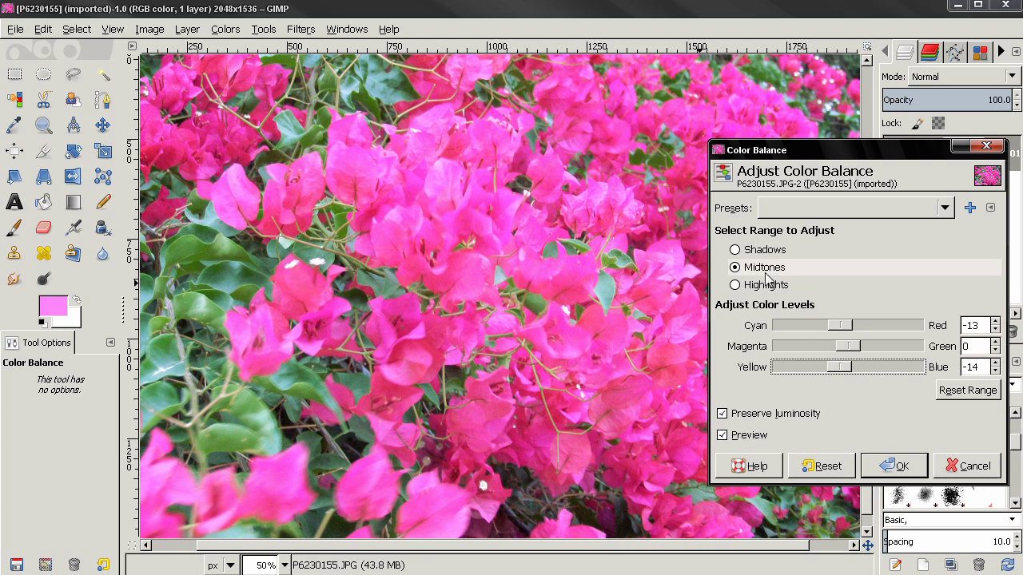
- Shift the shadows toward cyan and yellow, to Red -13 and Blue -13
left_click(748, 249)
left_click_drag(837, 325, 835, 324)
left_click_drag(845, 366, 836, 373)
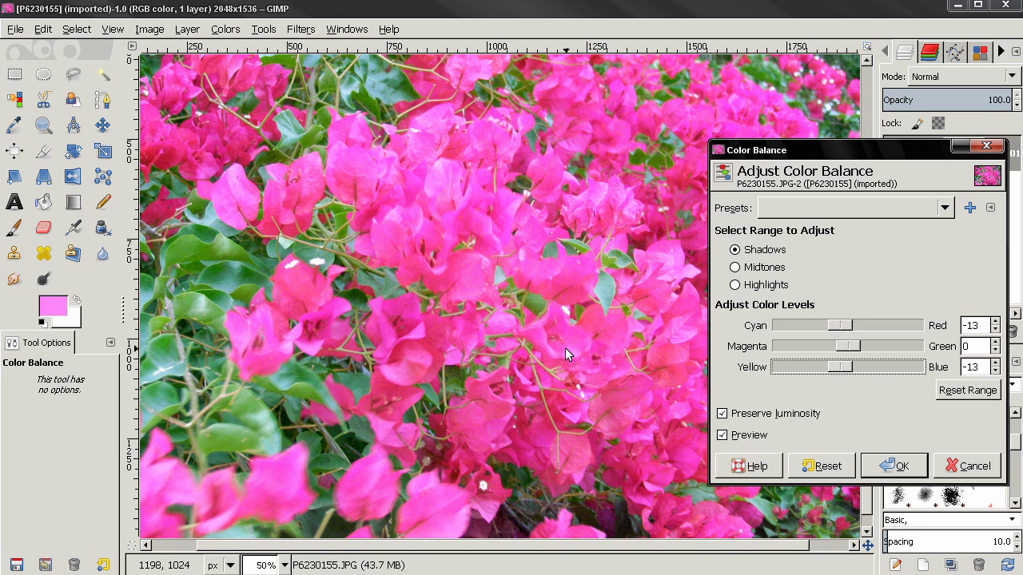
- Zoom out, return to Midtones and nudge the blue level to -13
key("minus")
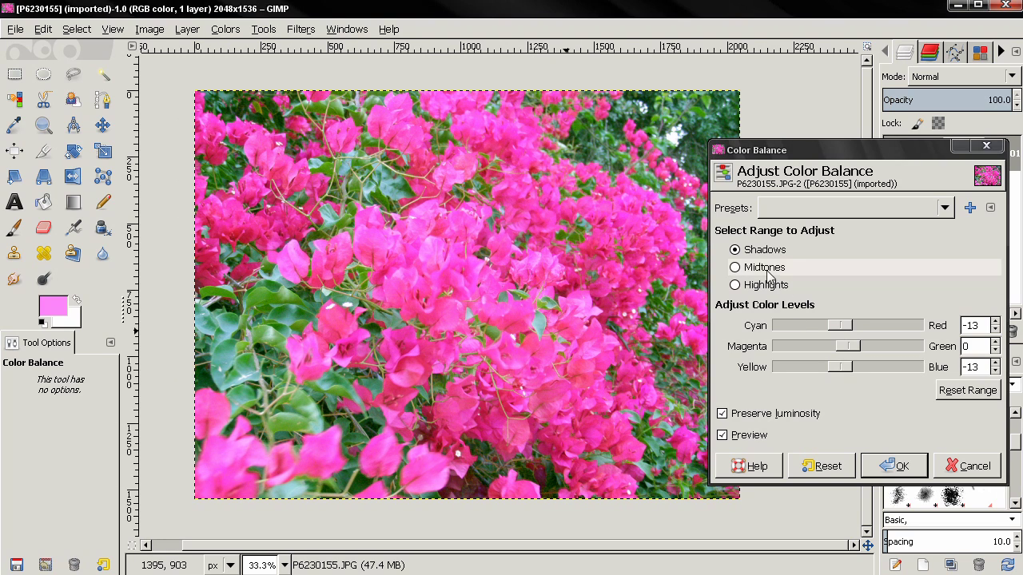
left_click(767, 273)
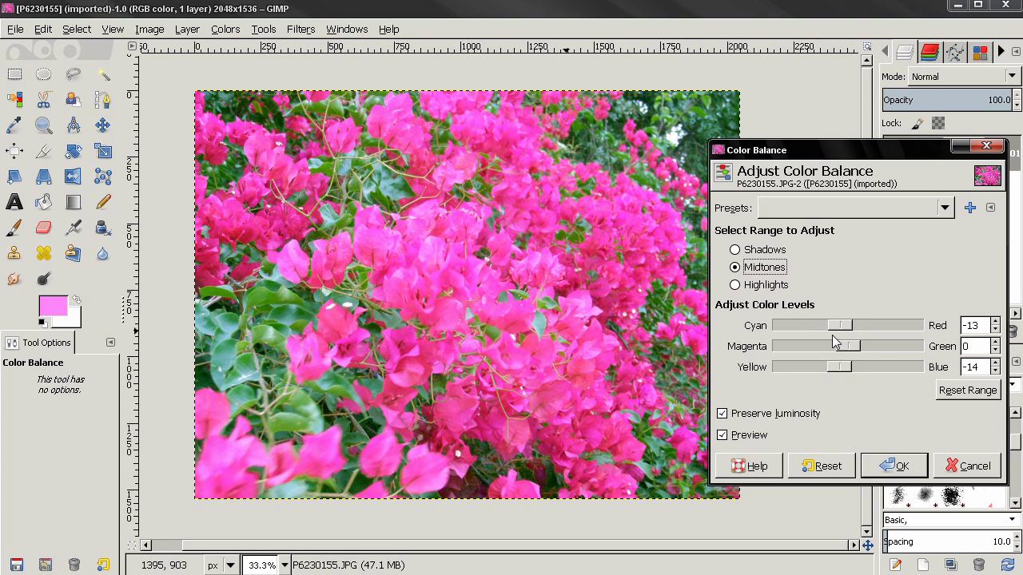
left_click(835, 372)
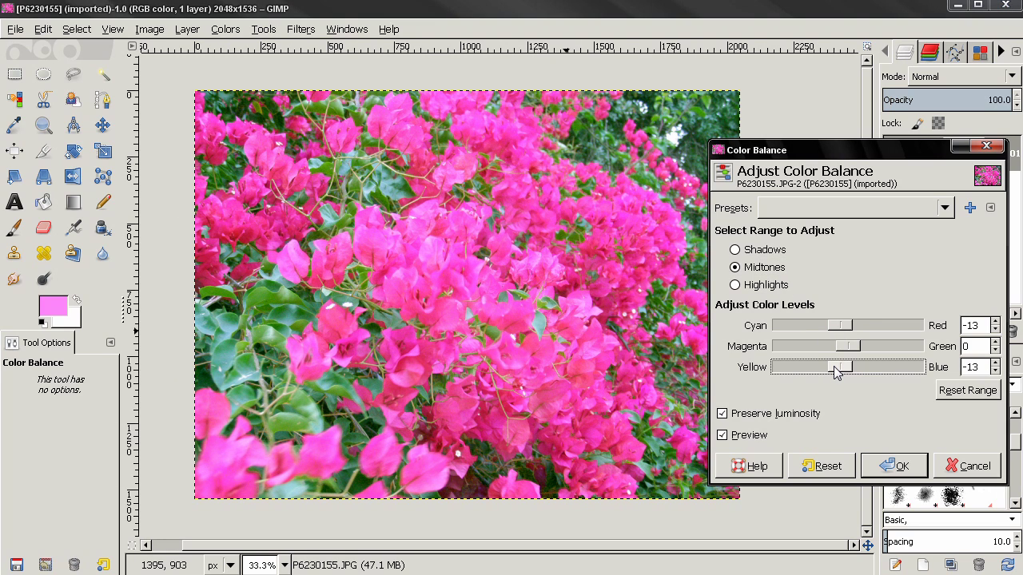
scroll(834, 373, "up", 2)
- Turn off Preserve luminosity and set midtone blue back to -14, keeping Preview on
left_click(723, 435)
left_click(722, 435)
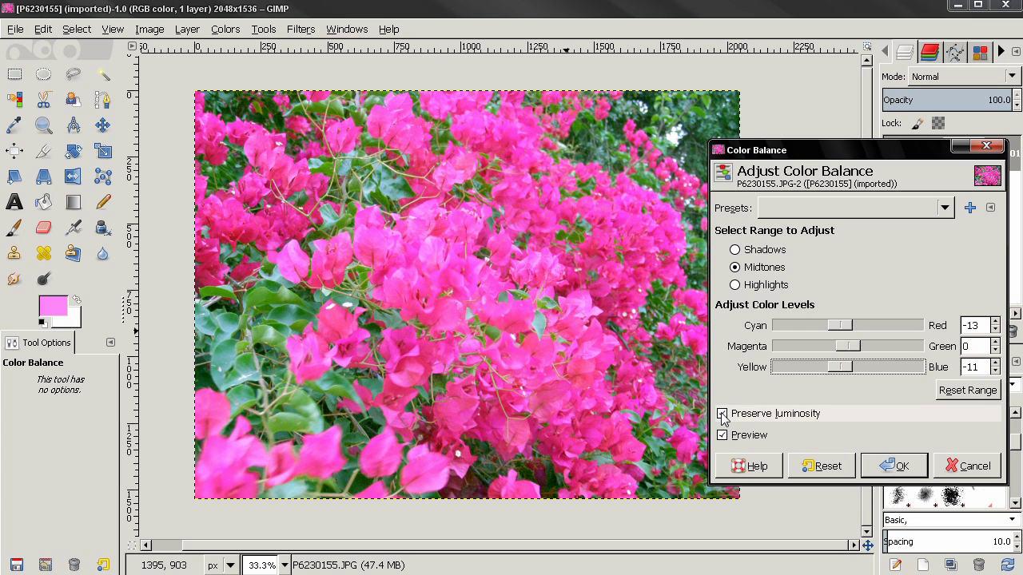
left_click(723, 414)
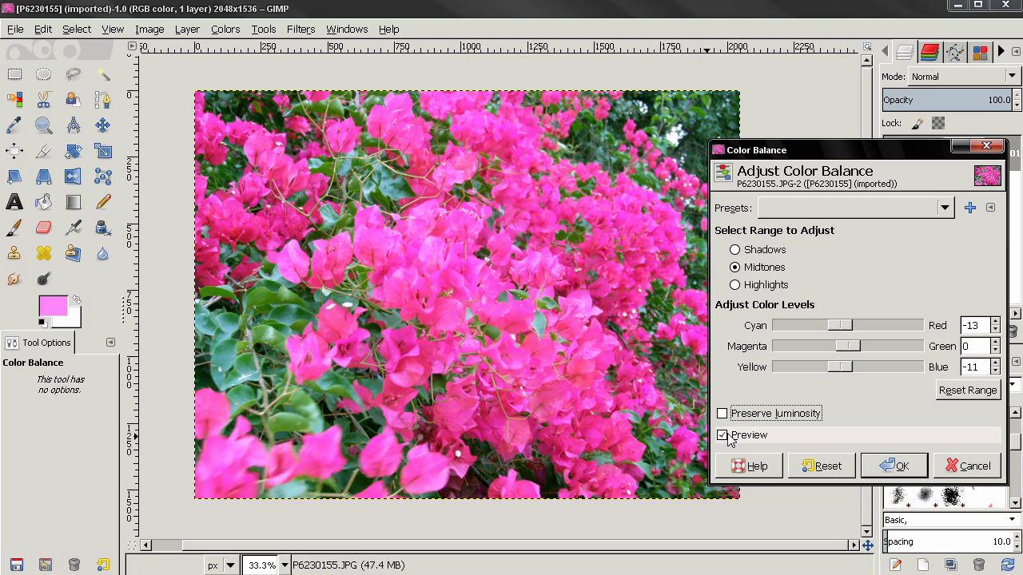
left_click_drag(840, 367, 839, 369)
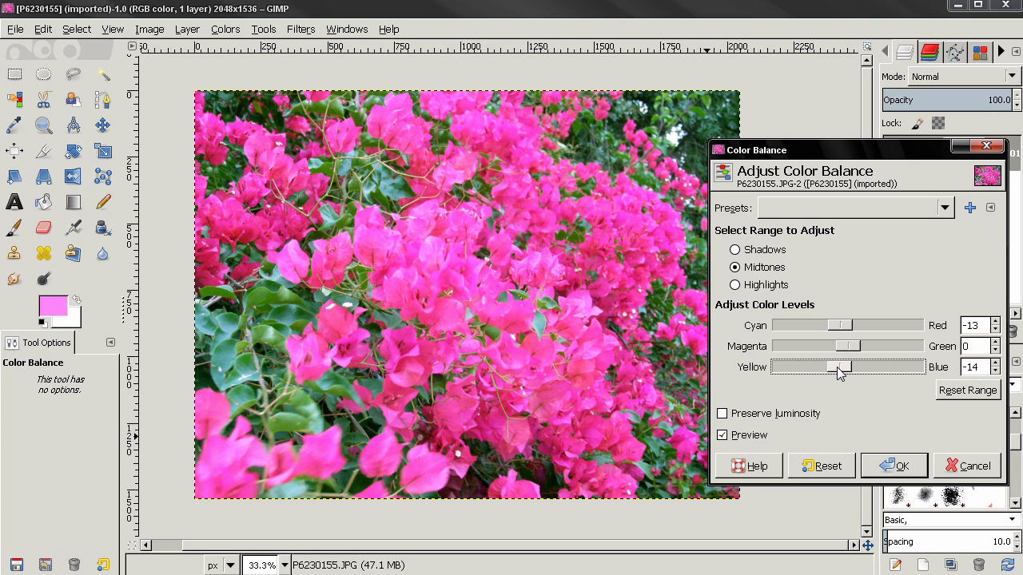
- Toggle Preview off and on twice to compare original and adjusted colours, leaving it on
left_click(724, 437)
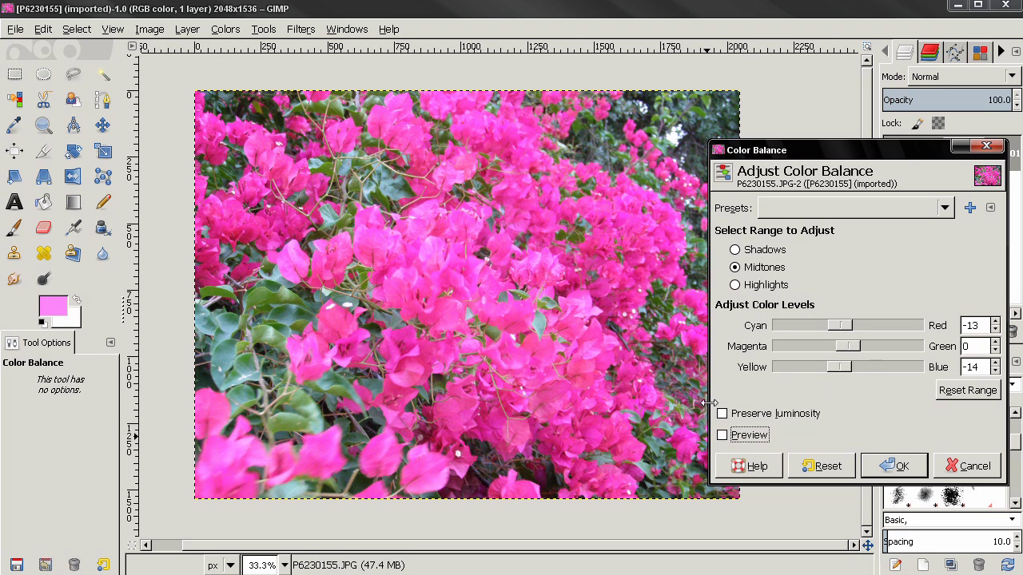
left_click(722, 437)
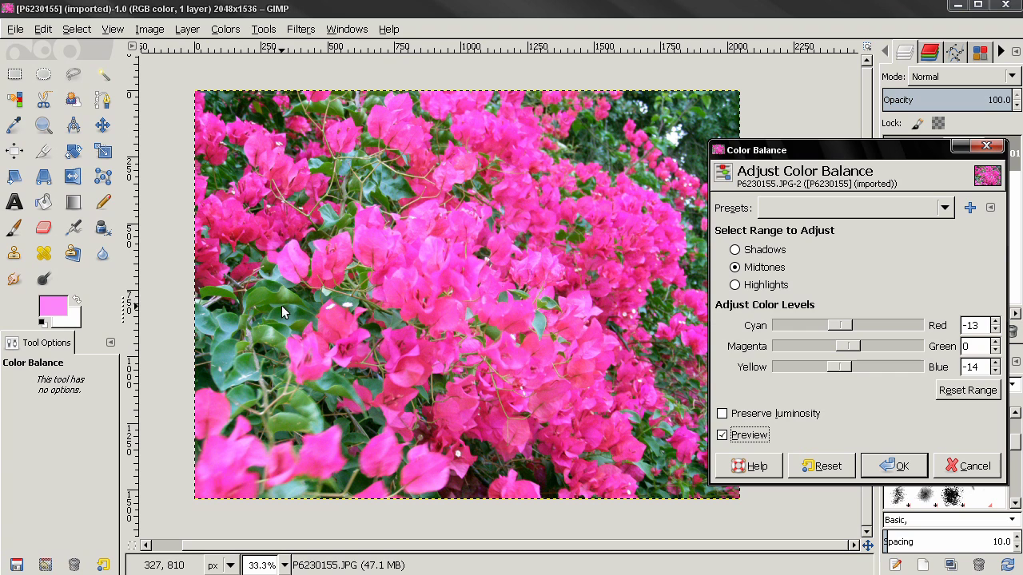
left_click(723, 435)
left_click(723, 436)
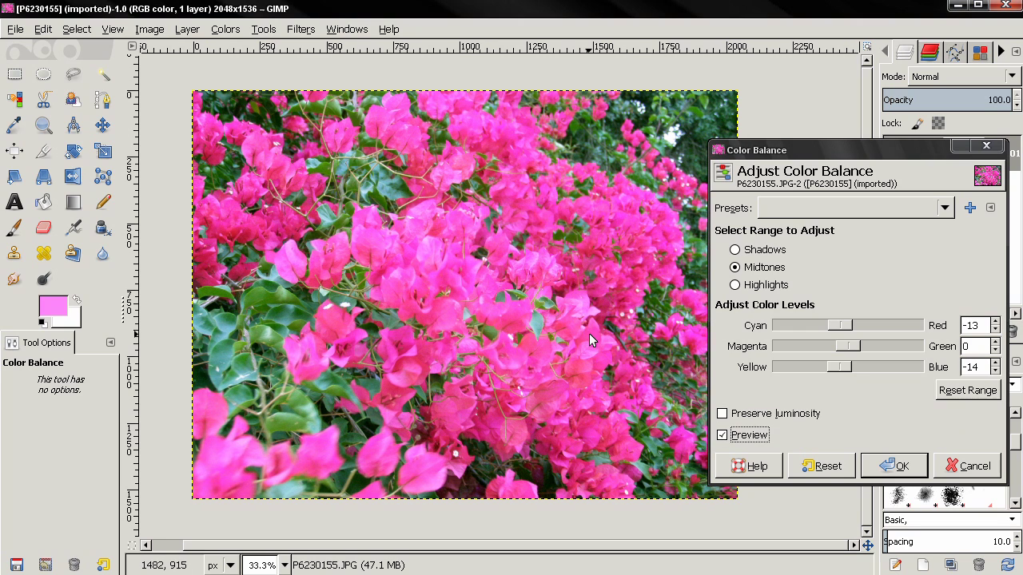
scroll(589, 333, "right", 1)
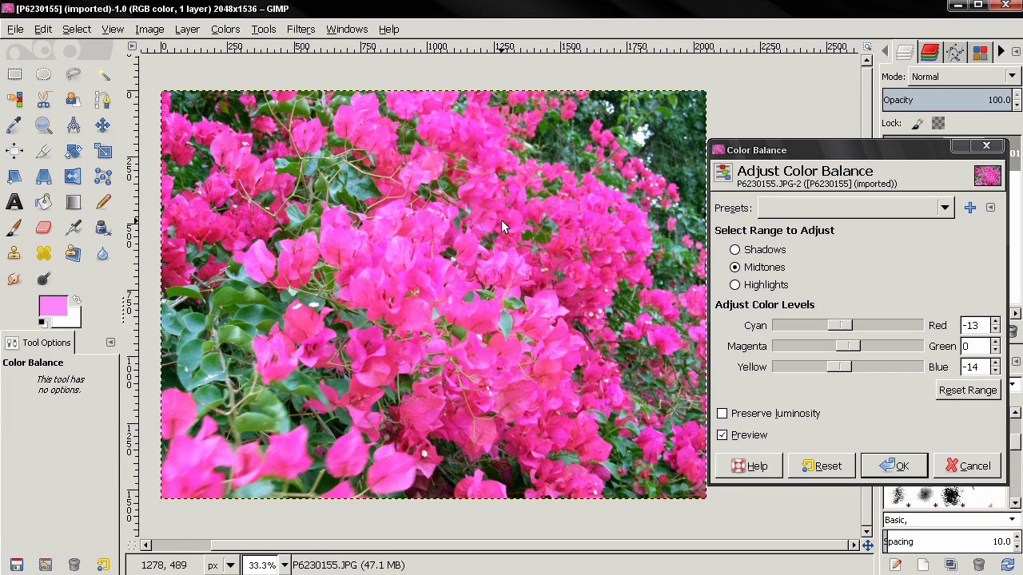
- Zoom into the flowers and save the current settings as favourite preset 'more green1'
scroll(533, 259, "up", 1)
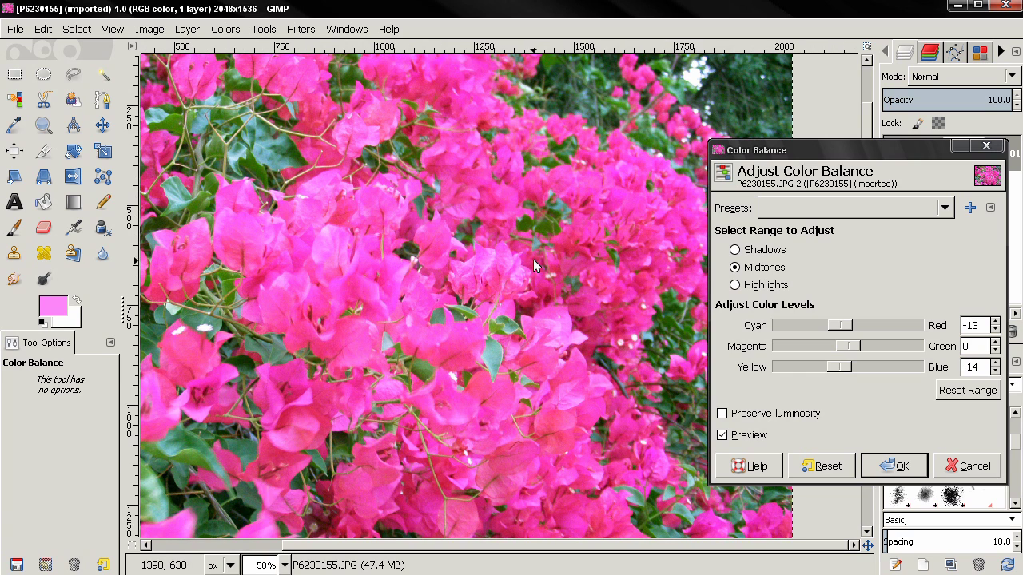
left_click_drag(533, 259, 590, 275)
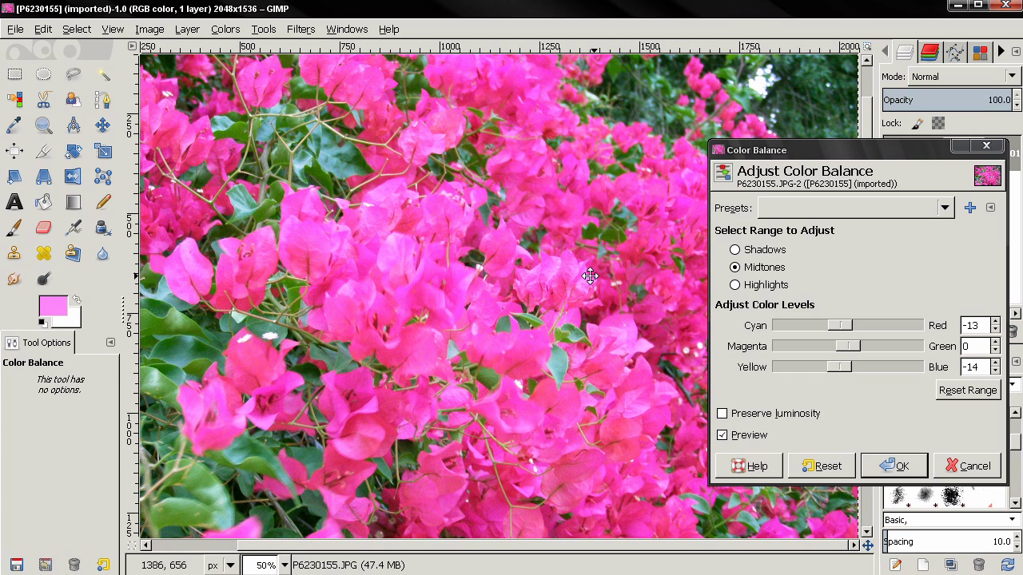
left_click(970, 210)
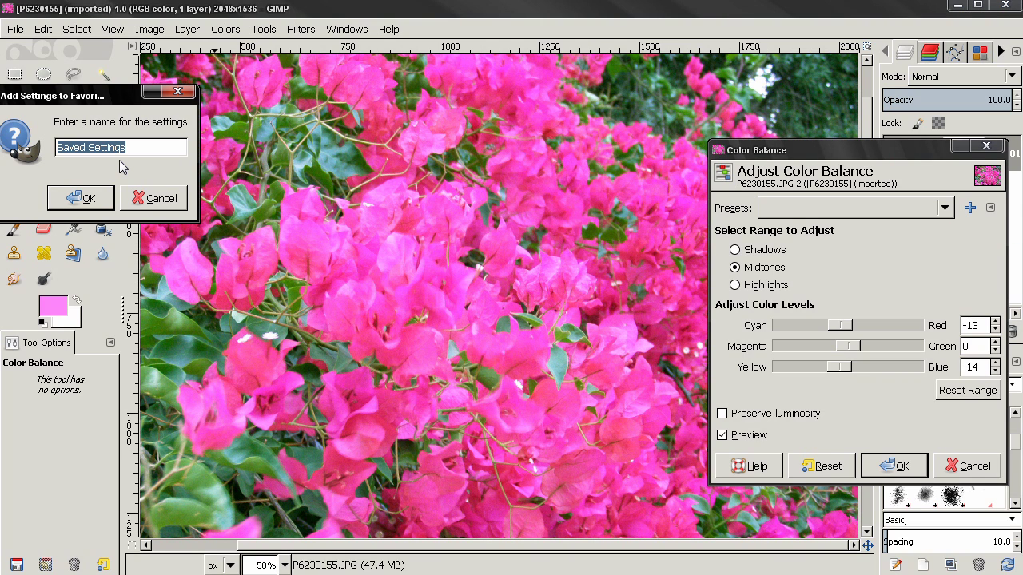
type("more gree")
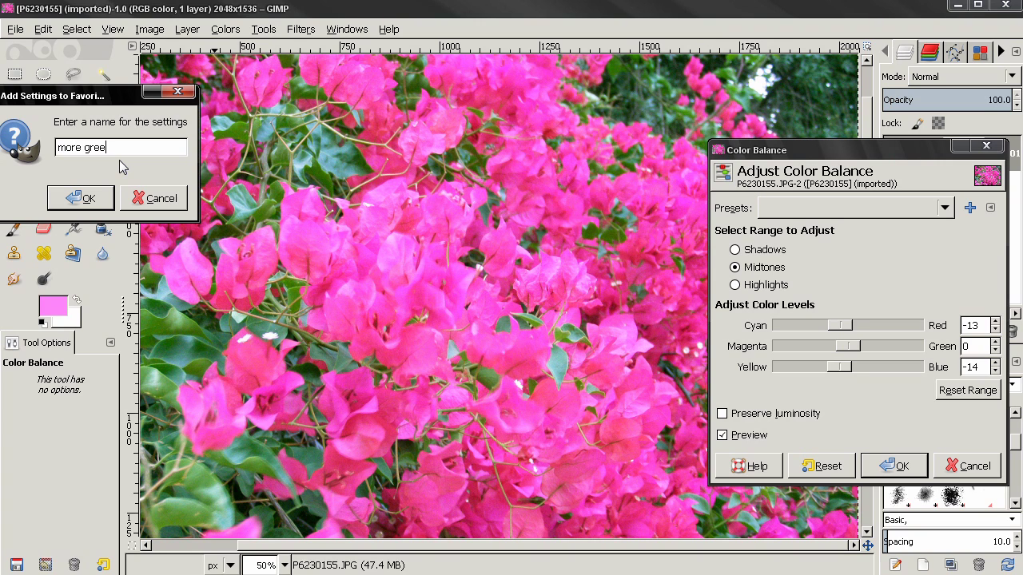
type("n1")
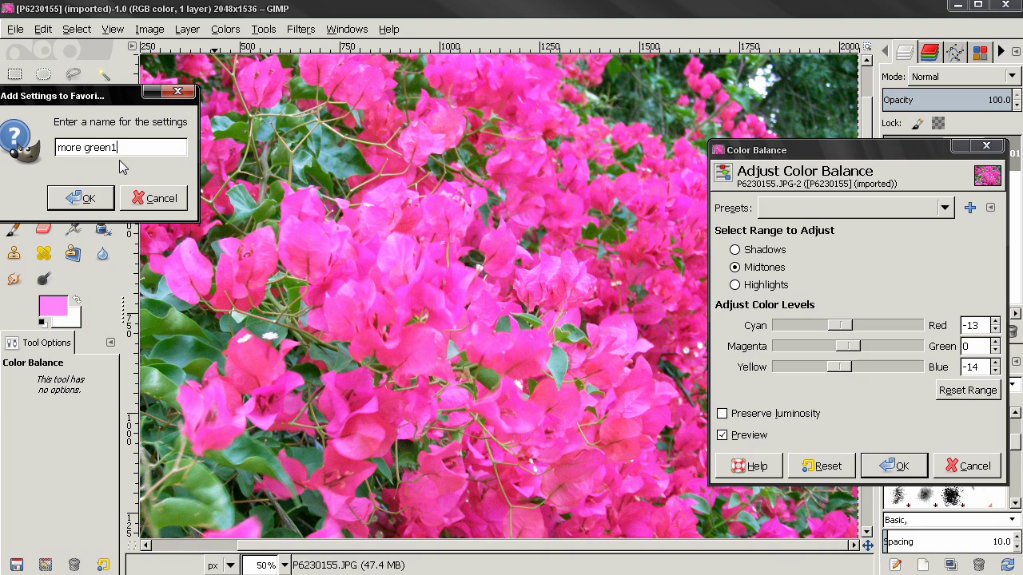
left_click(87, 201)
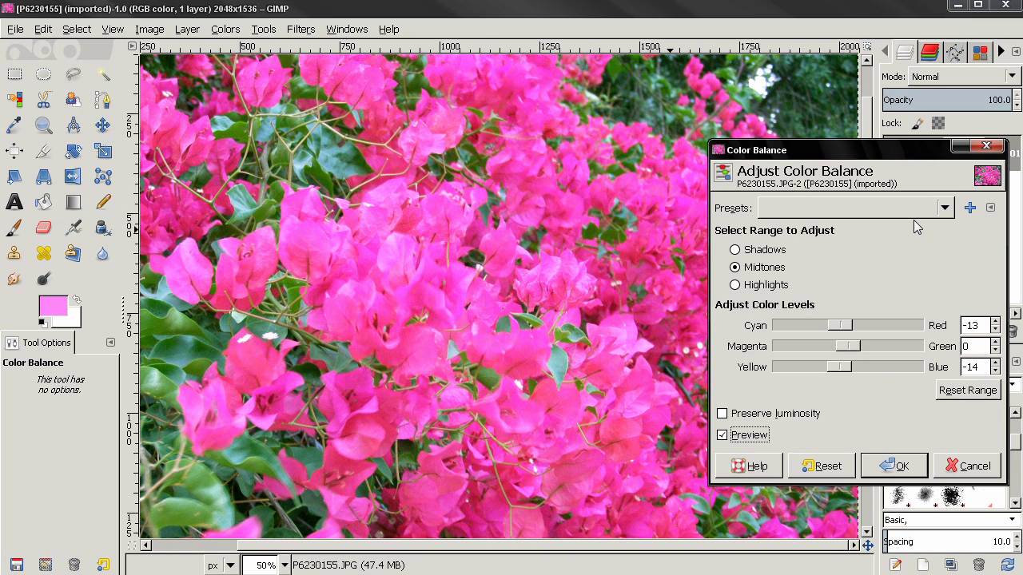
- Browse the list of saved Color Balance presets without choosing one
left_click(946, 208)
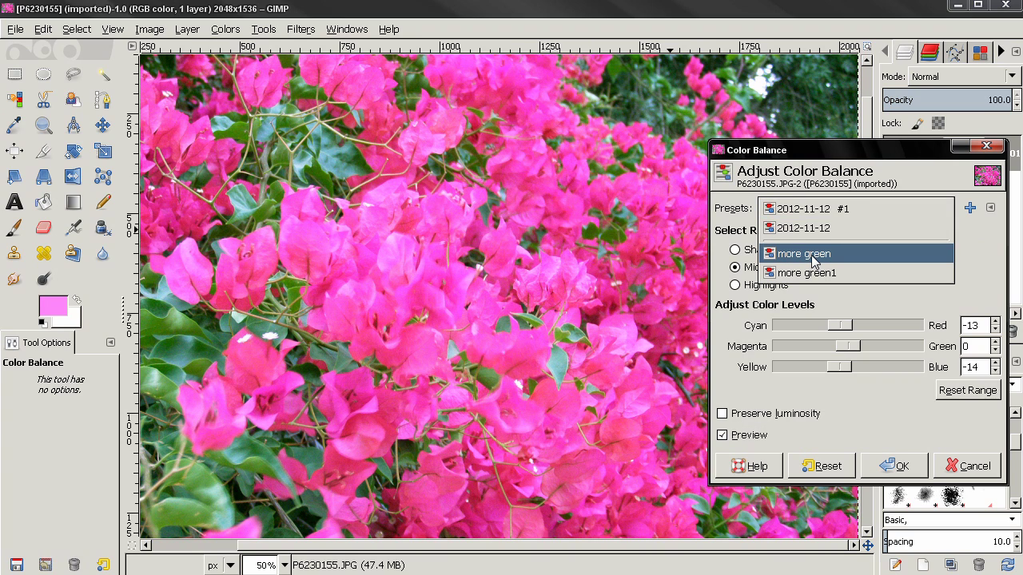
left_click(977, 236)
left_click(879, 212)
left_click(980, 223)
- Delete the 'more green' preset in Manage Saved Presets, keeping 'more green1'
left_click(990, 209)
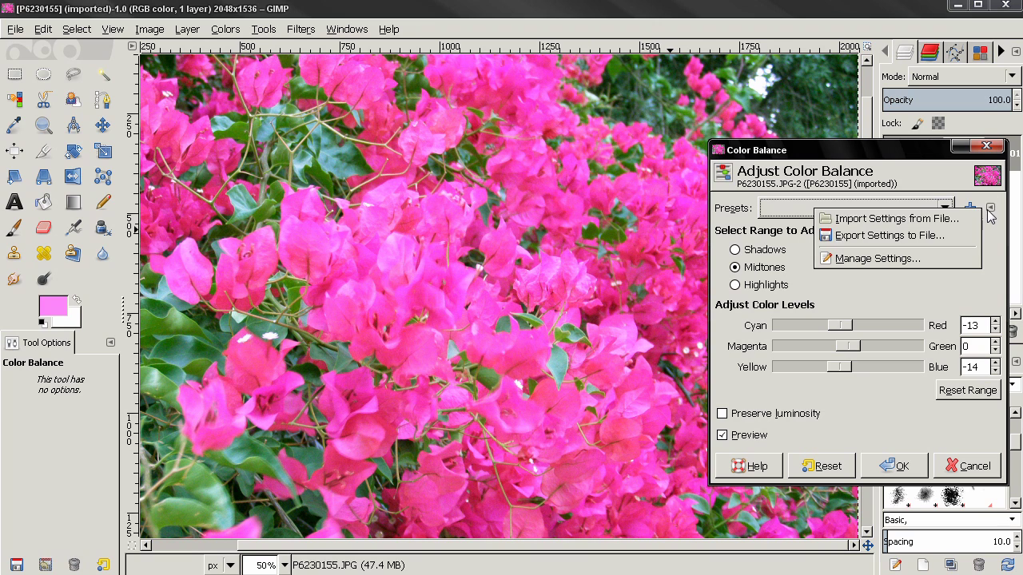
left_click(869, 260)
left_click_drag(140, 117, 225, 132)
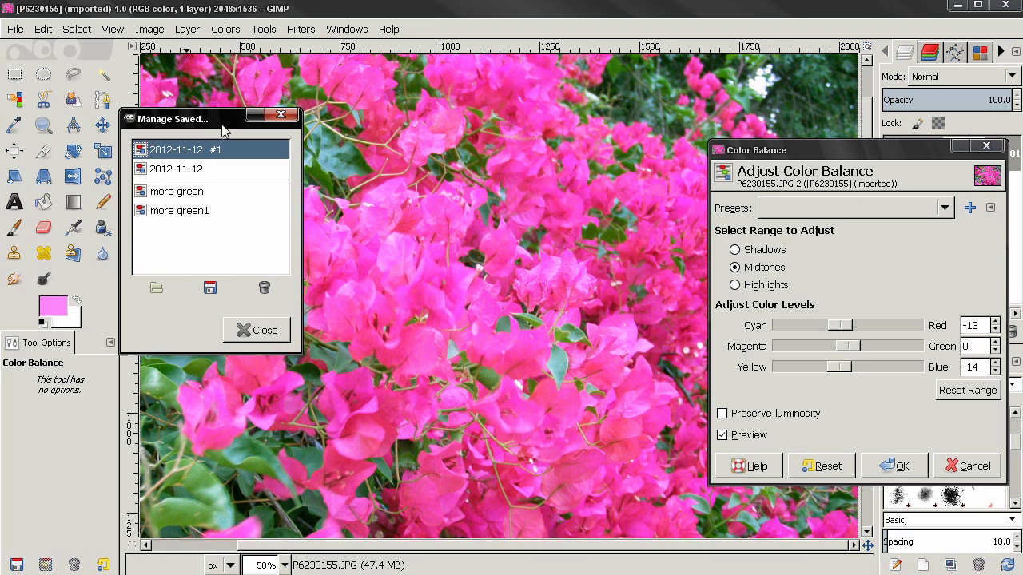
left_click(190, 192)
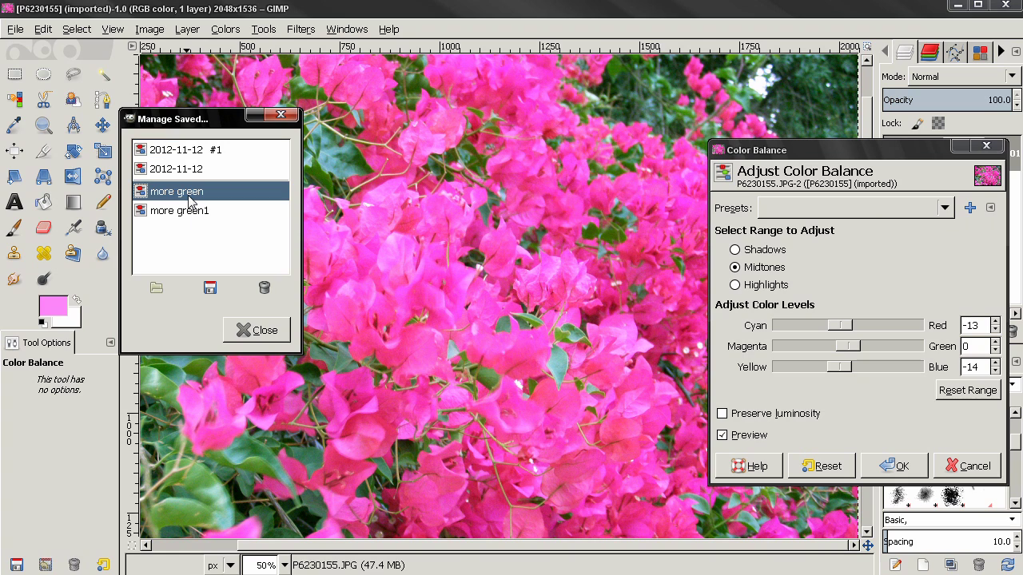
left_click(266, 289)
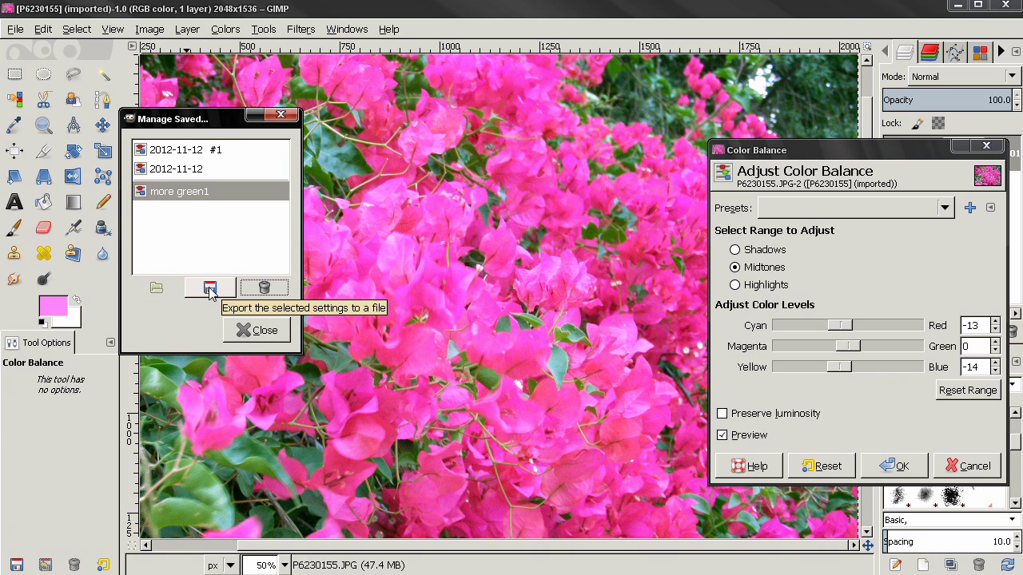
left_click(255, 330)
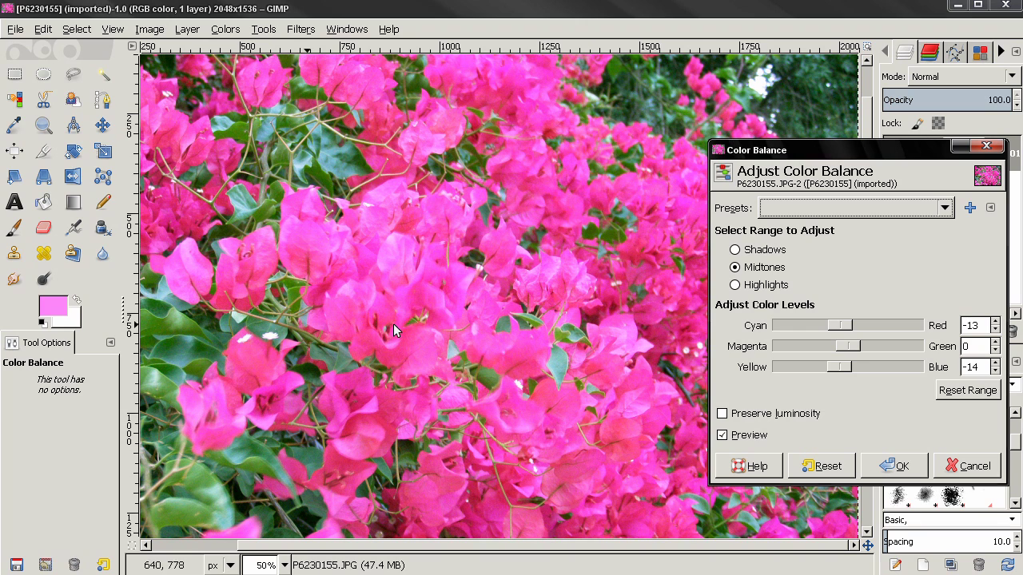
left_click(990, 208)
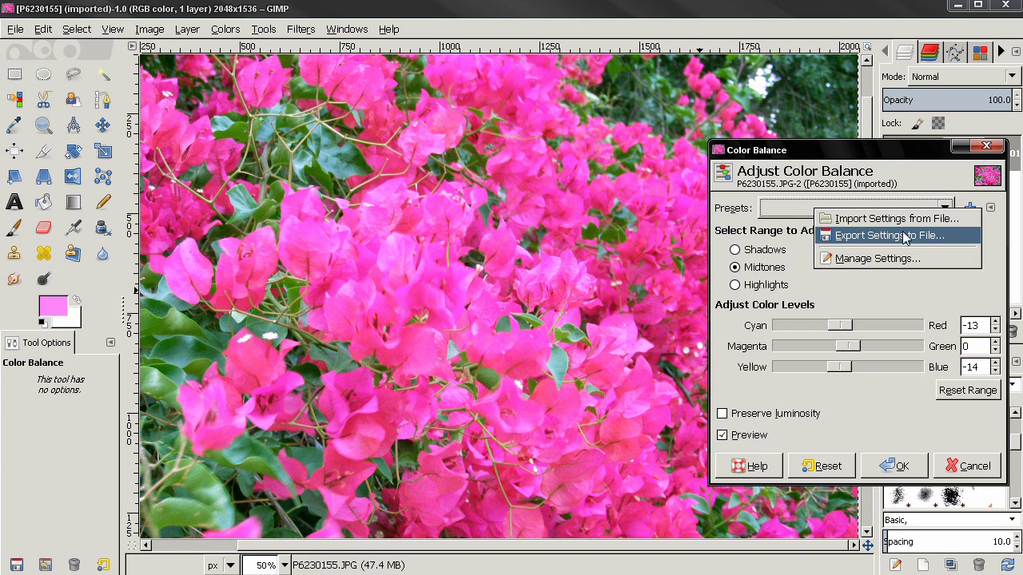
left_click(990, 289)
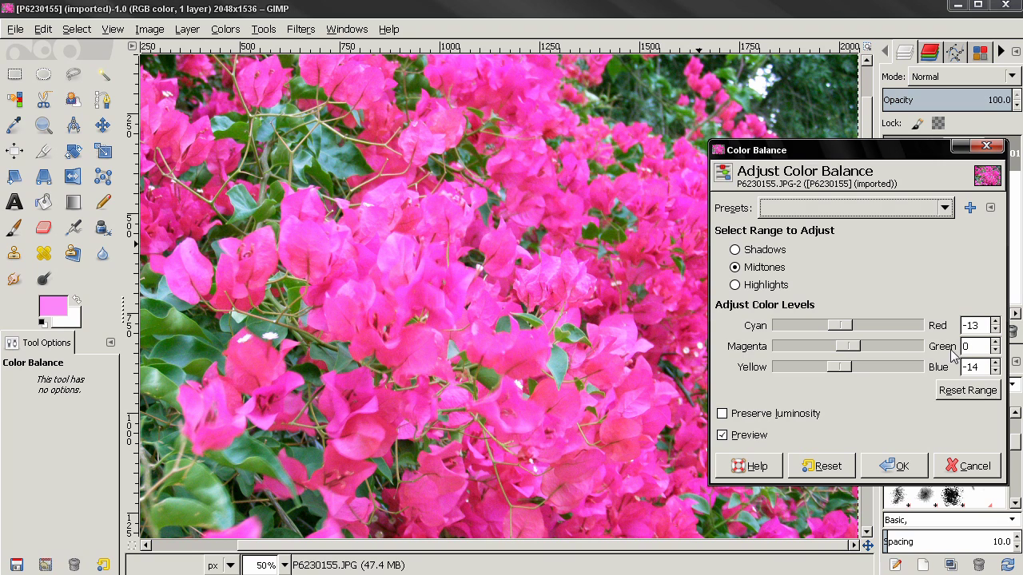
- Push the midtone sliders to extremes, ending at Red -3, Green -6, Blue 100
mouse_move(841, 331)
left_mouse_down()
mouse_move(779, 330)
mouse_move(895, 331)
mouse_move(849, 328)
left_mouse_up()
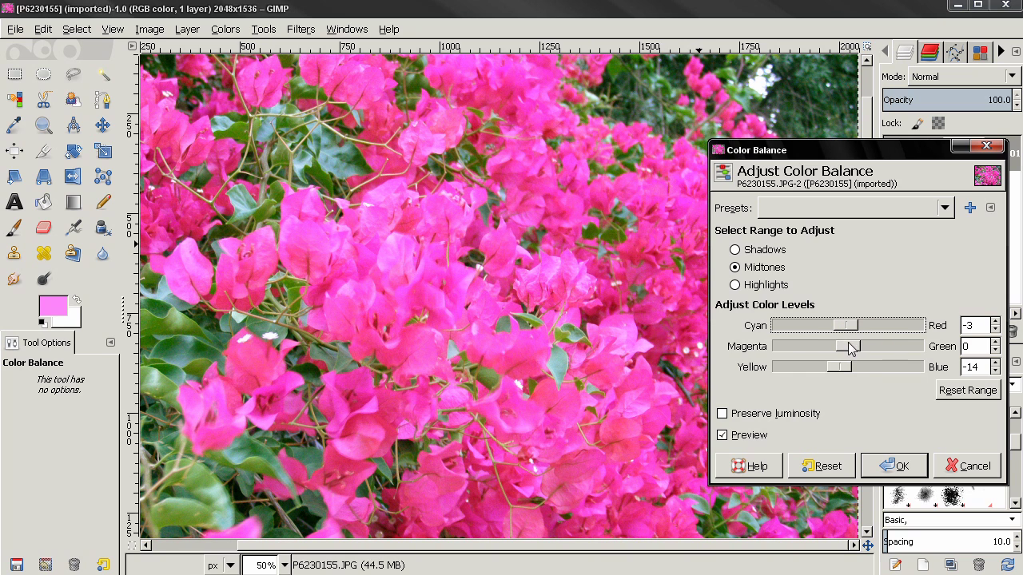
mouse_move(848, 345)
left_mouse_down()
mouse_move(791, 345)
mouse_move(901, 346)
mouse_move(846, 348)
left_mouse_up()
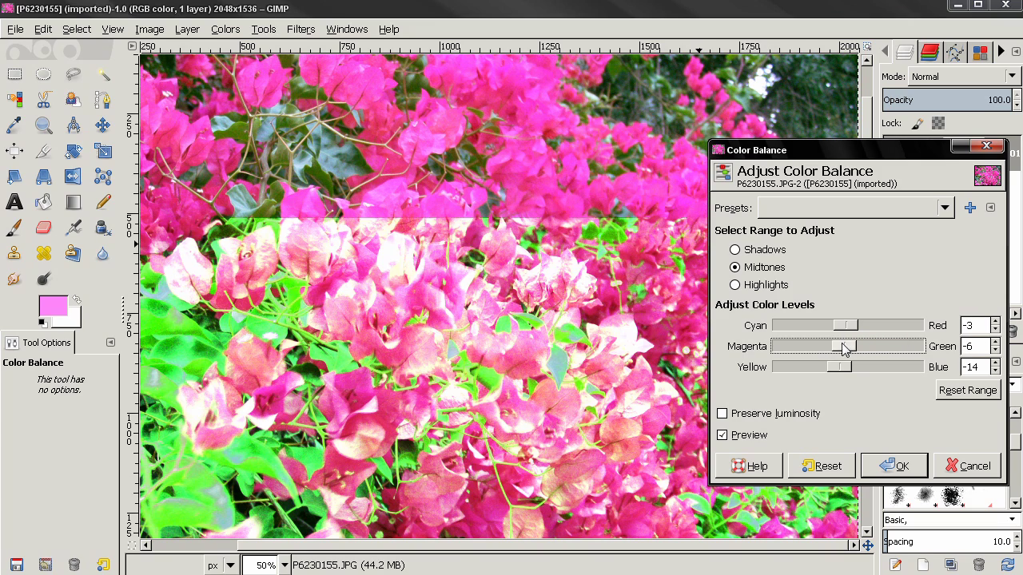
left_click(788, 367)
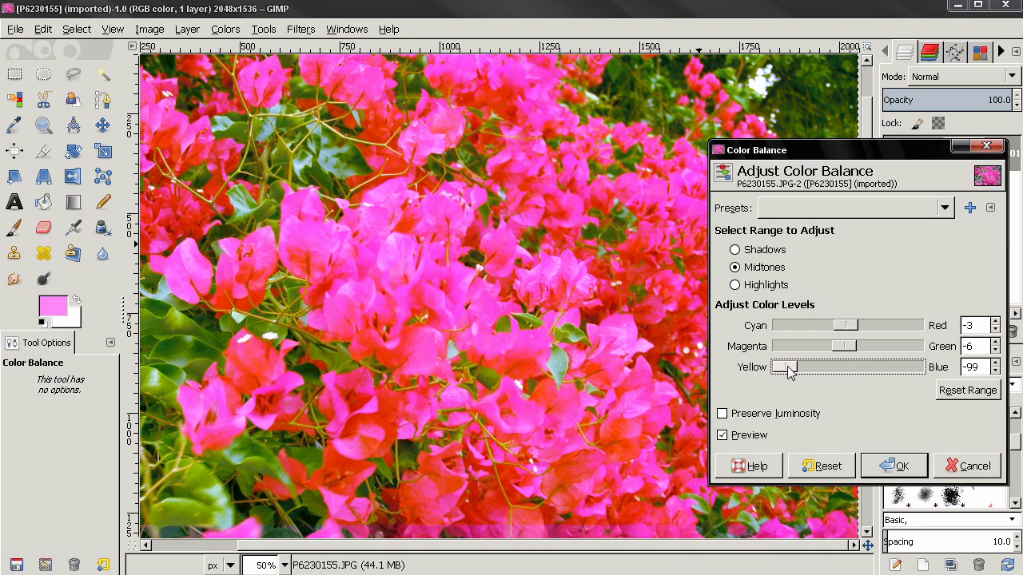
left_click_drag(788, 370, 845, 363)
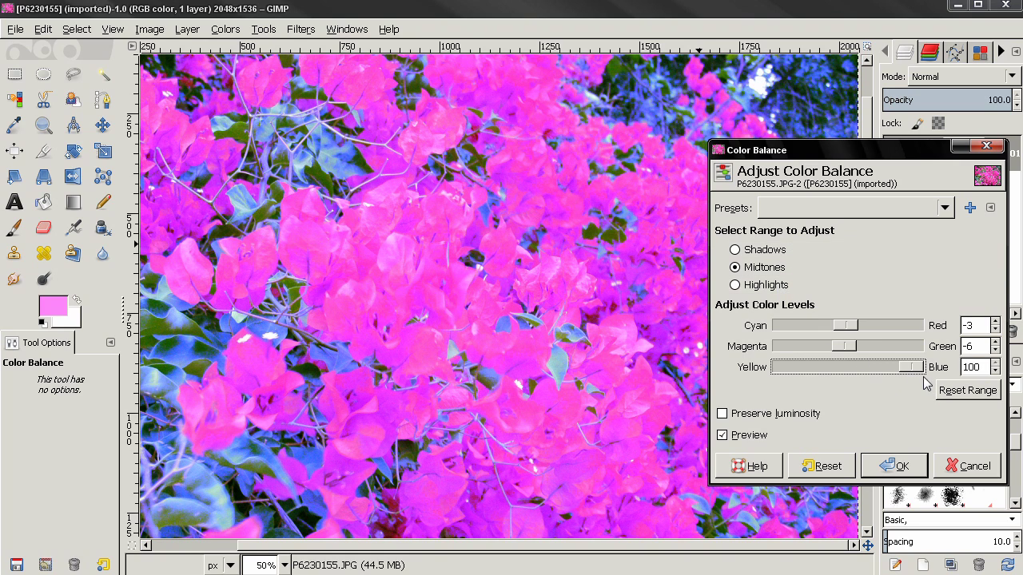
- Reset the midtone range, then reset all Color Balance settings to defaults
left_click(950, 392)
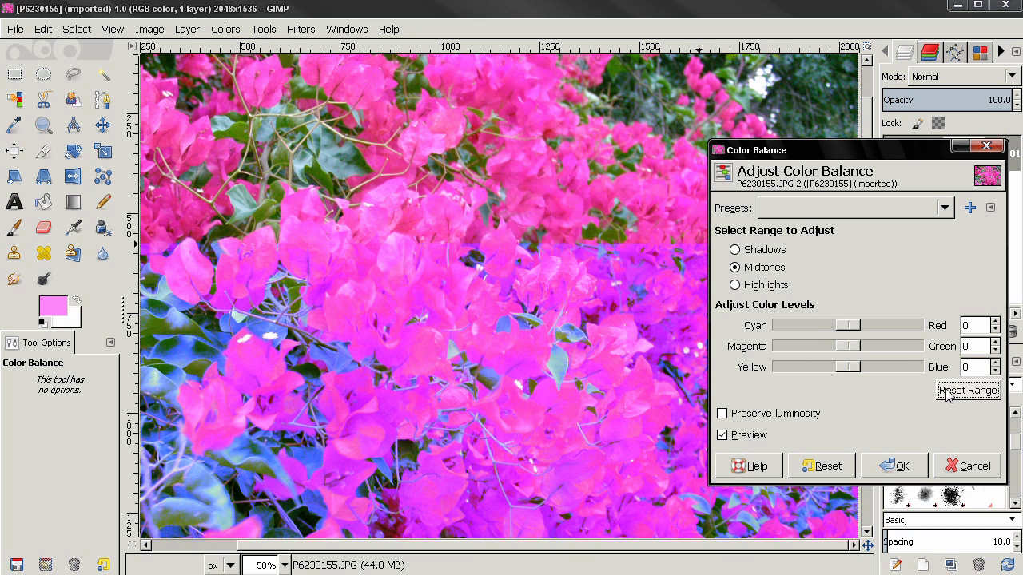
left_click(763, 250)
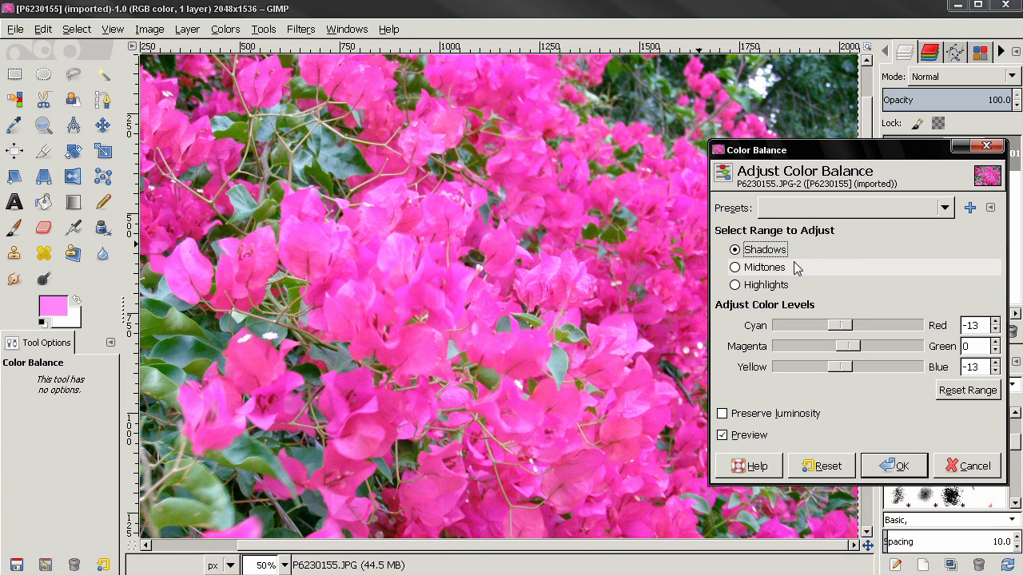
left_click(821, 470)
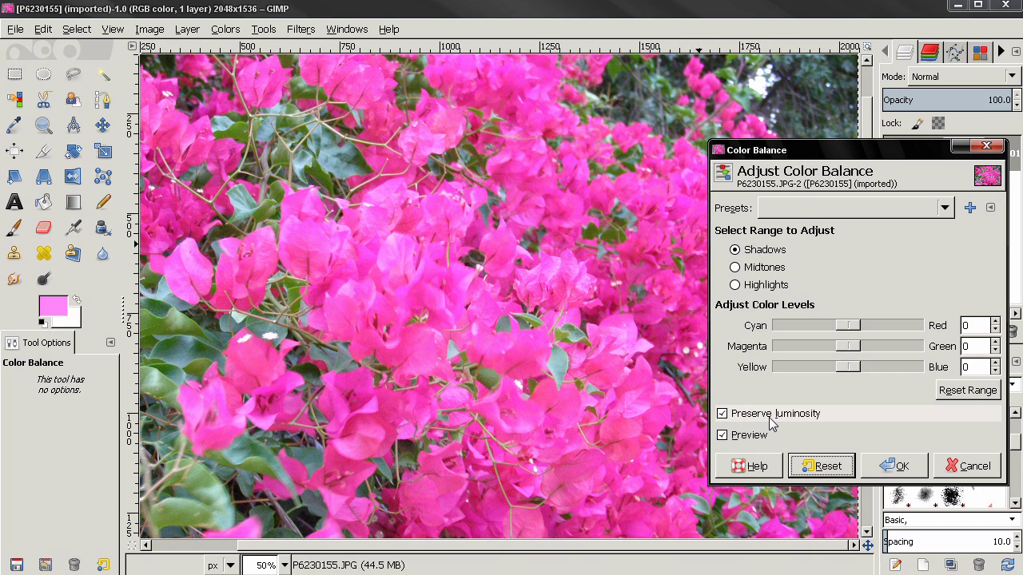
left_click(945, 208)
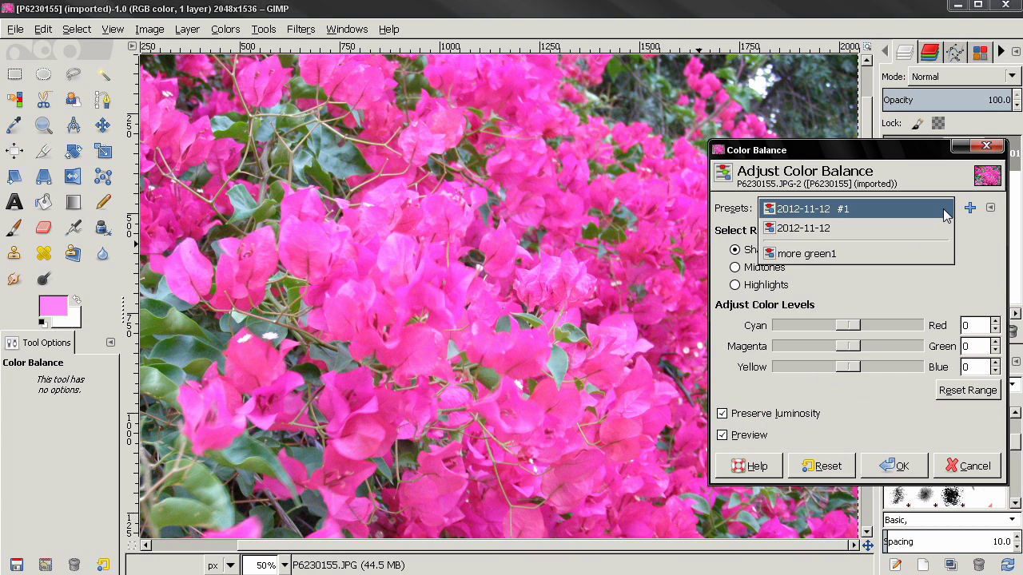
- Apply the 'more green1' preset, then toggle Preserve luminosity on, off and back on
left_click(831, 252)
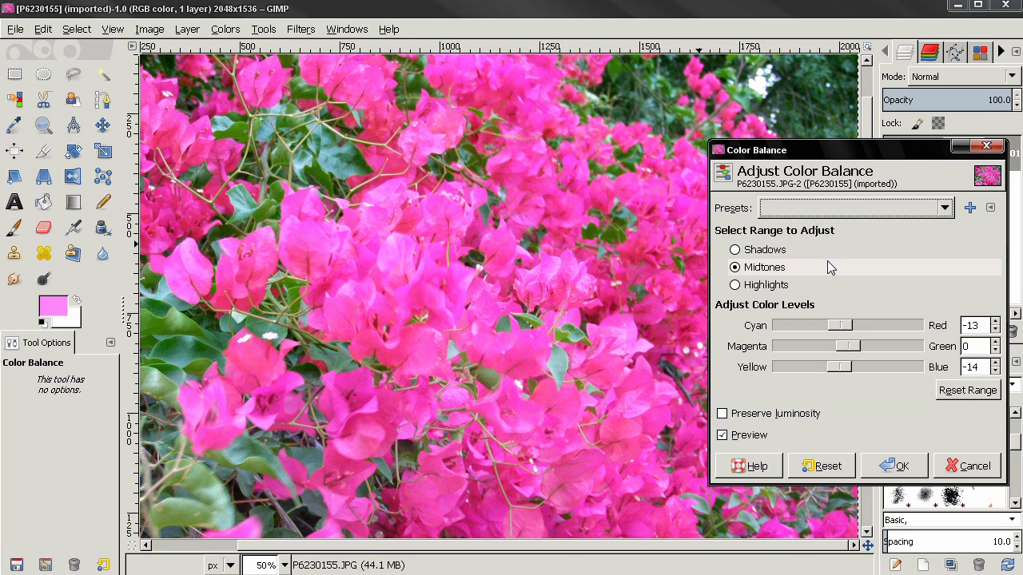
left_click(723, 414)
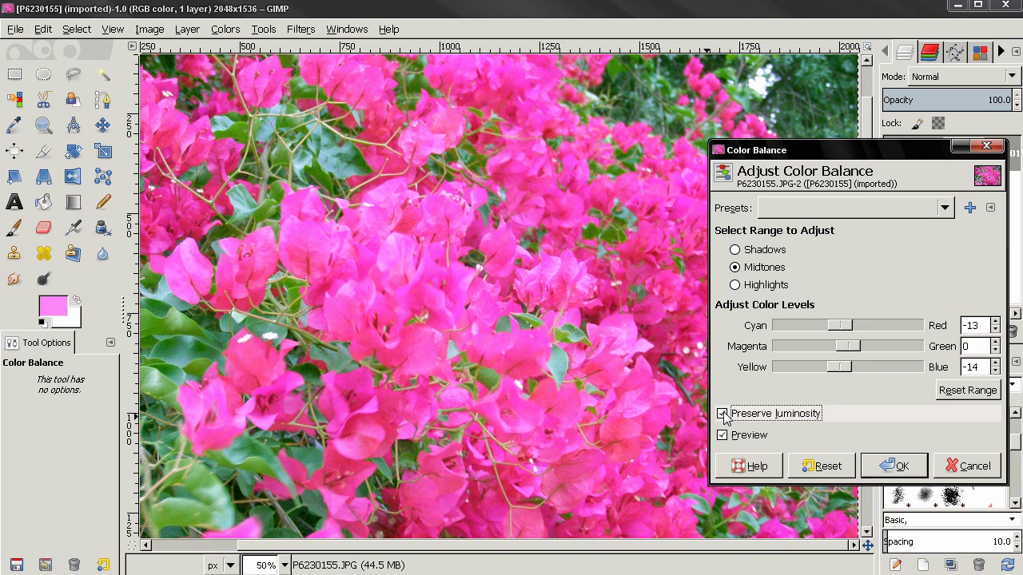
left_click(723, 414)
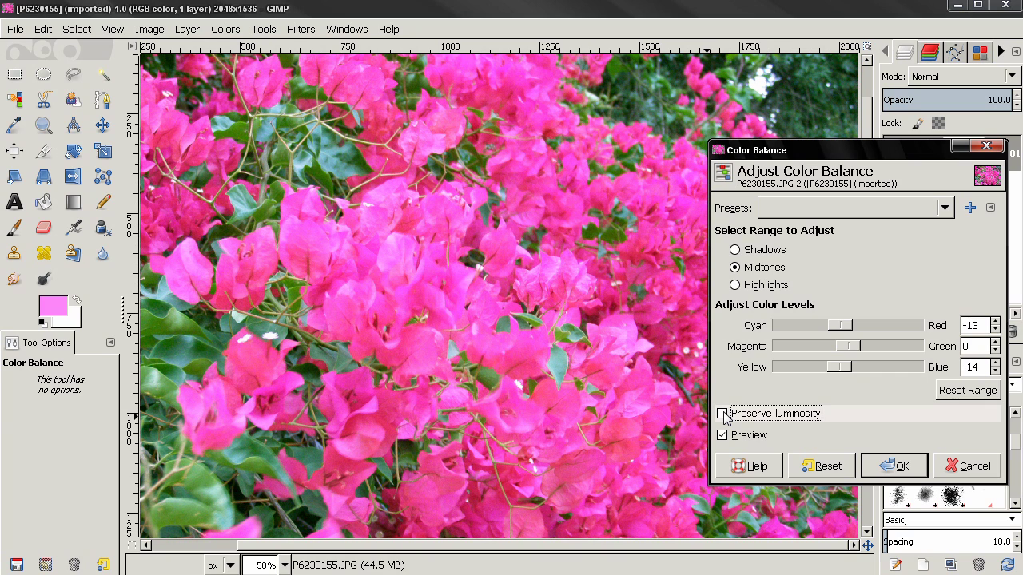
left_click(724, 414)
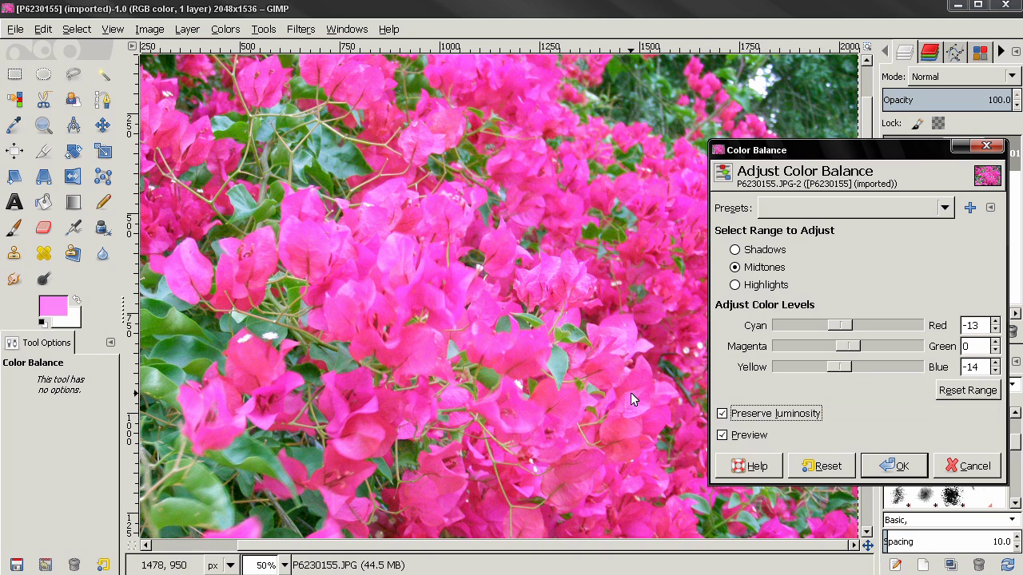
- Turn off Preserve luminosity for the Midtones balance of Red −13, Green 0, Blue −14
scroll(451, 317, "down", 1, "ctrl")
scroll(527, 319, "right", 2)
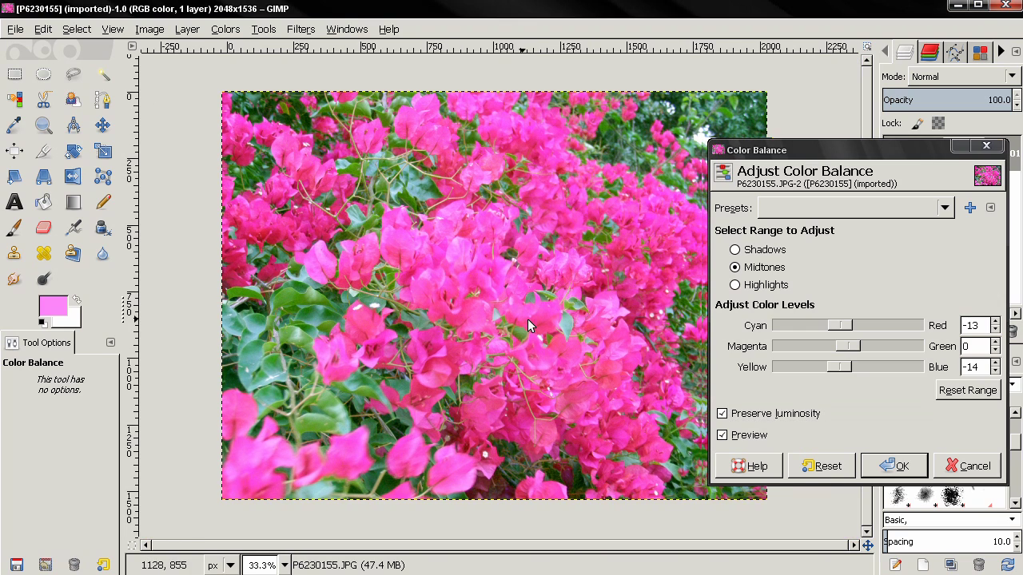
left_click(722, 414)
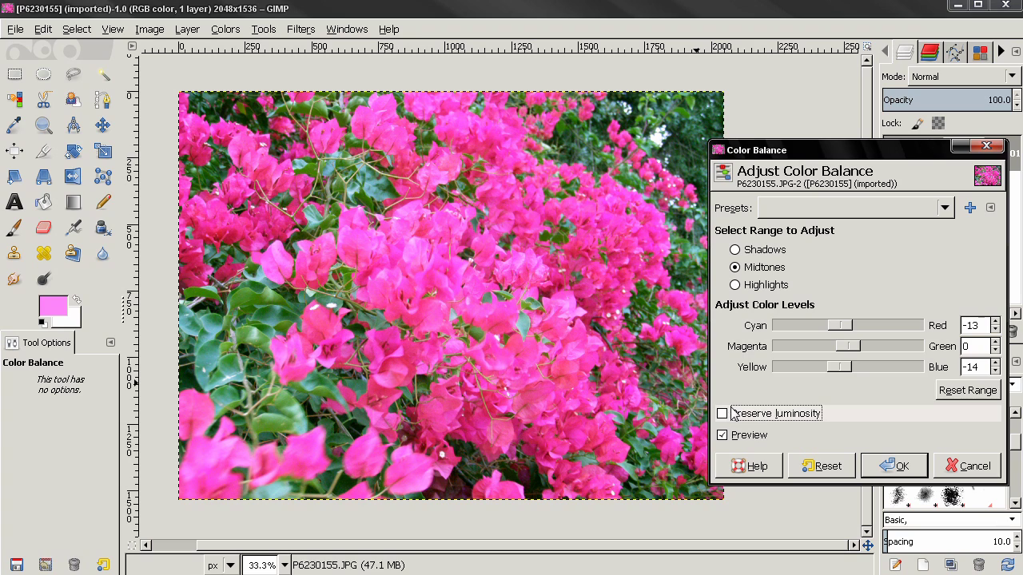
left_click(722, 435)
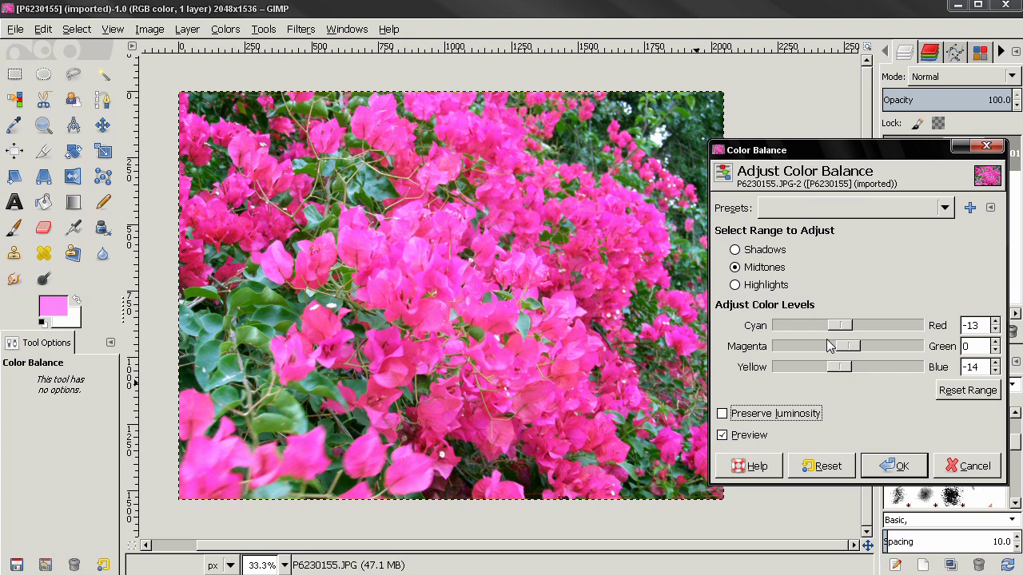
left_click(723, 435)
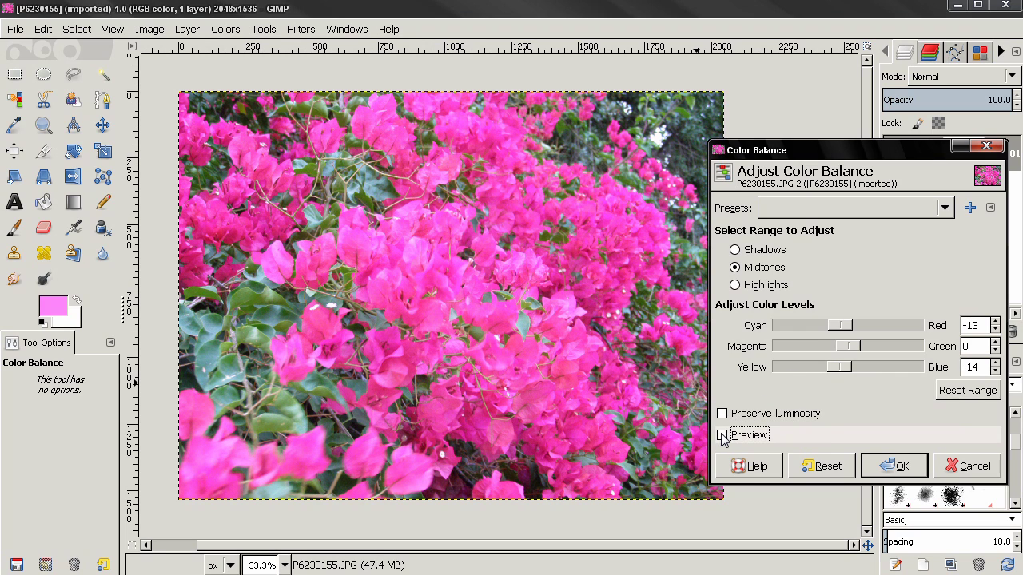
left_click(725, 435)
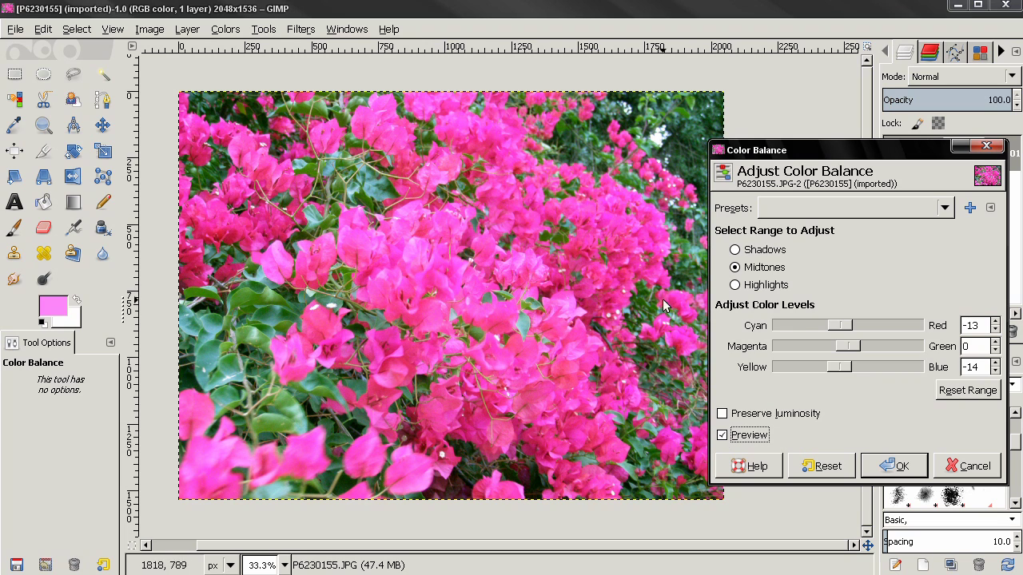